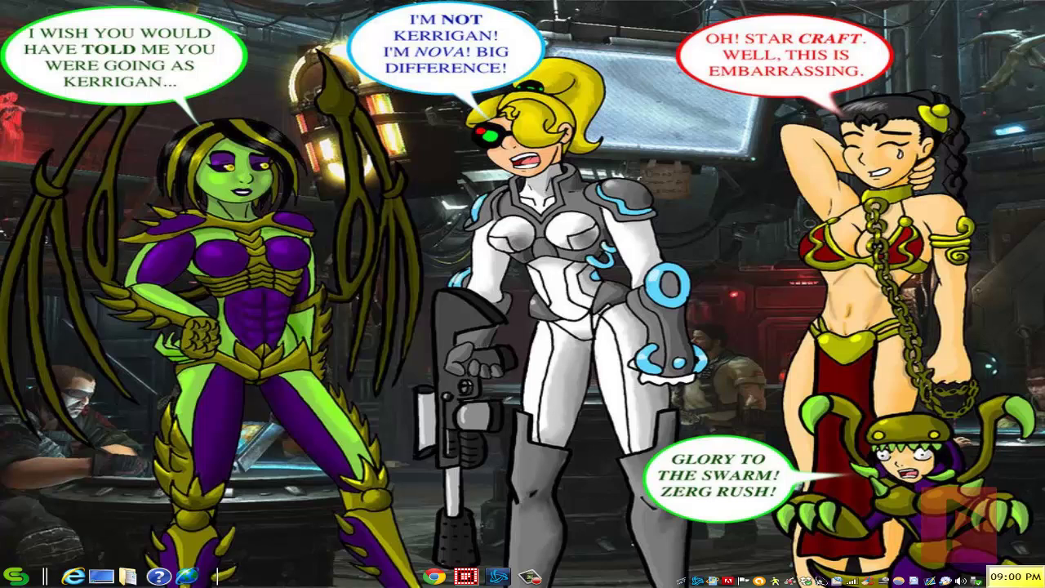
# Step: Bring back the battle4sc2 SF tutorial post in Chrome and scroll through its install and play steps
pyautogui.click(435, 577)
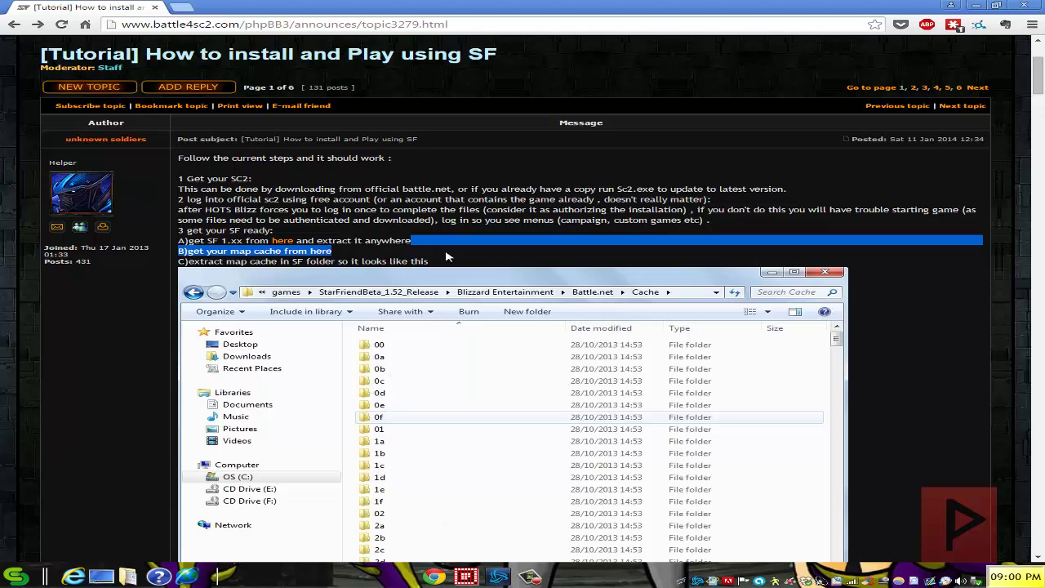
pyautogui.click(400, 211)
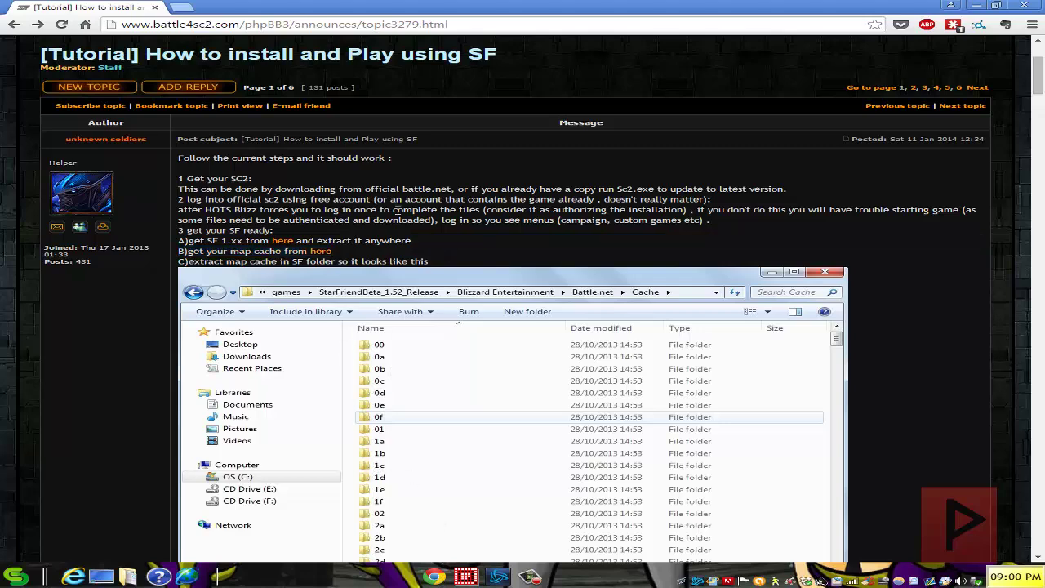
pyautogui.scroll(-3, 402, 322)
pyautogui.scroll(2, 394, 408)
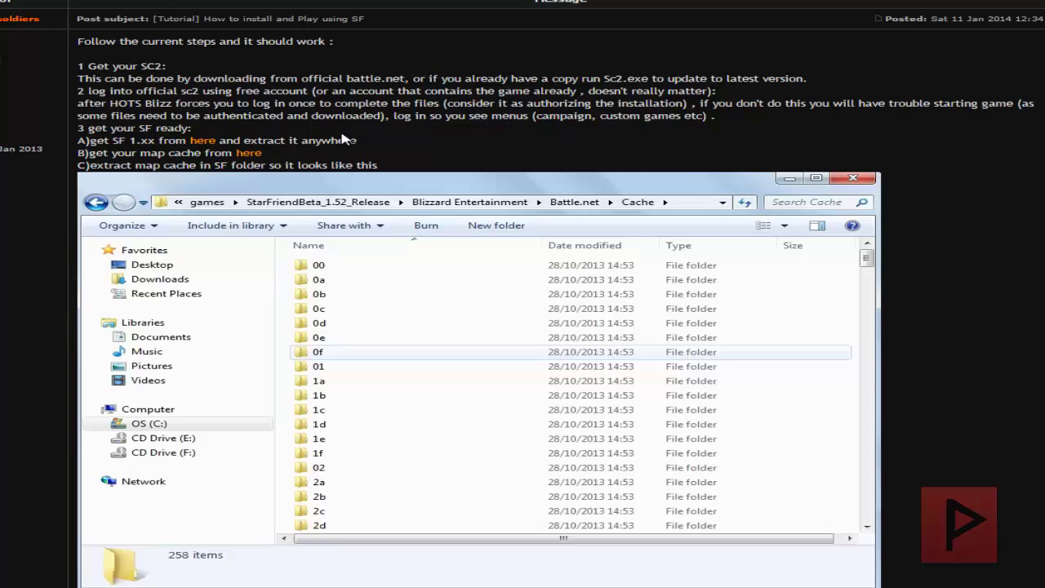
pyautogui.scroll(-2, 201, 294)
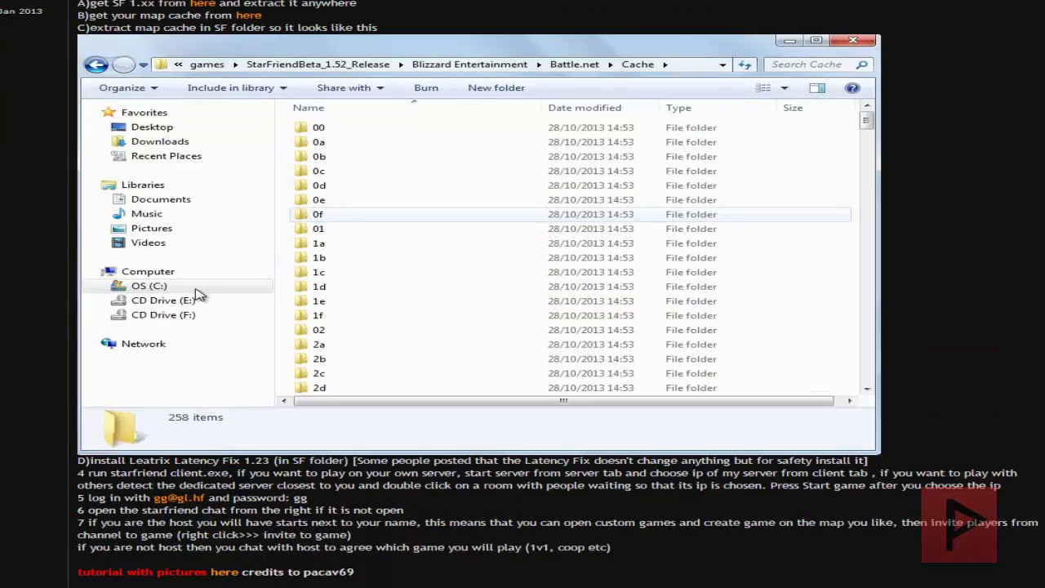
pyautogui.scroll(-1, 229, 364)
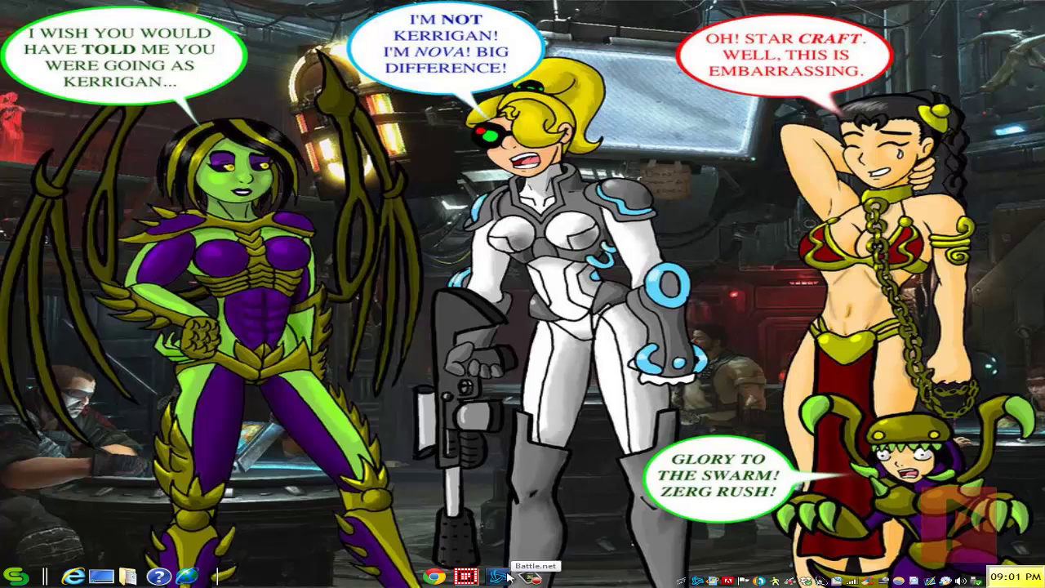
# Step: Review the StarCraft II page in the Battle.net launcher, minimize it, and restore Q-Dir
pyautogui.click(543, 576)
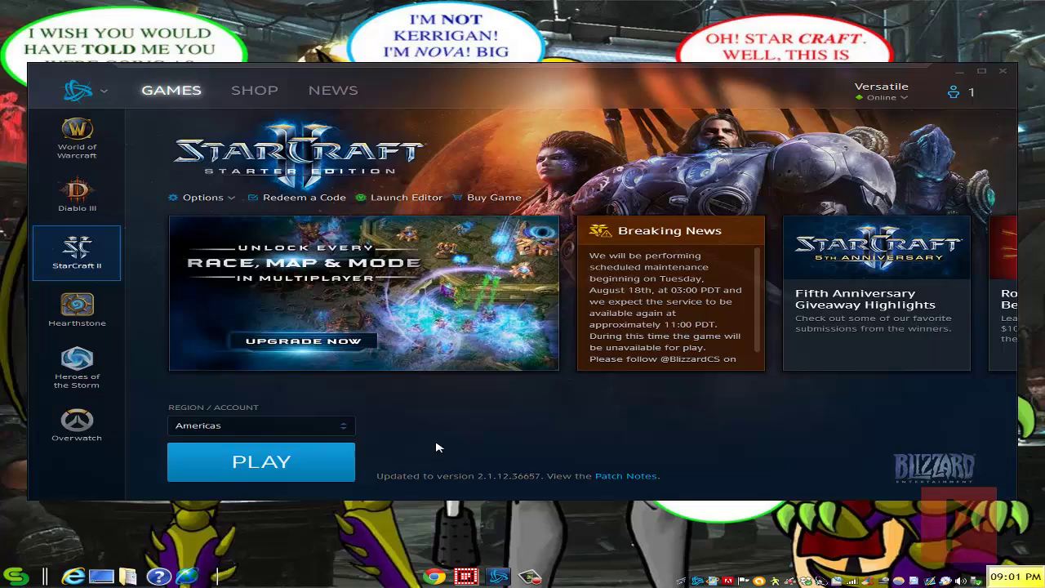
pyautogui.click(982, 72)
pyautogui.click(467, 576)
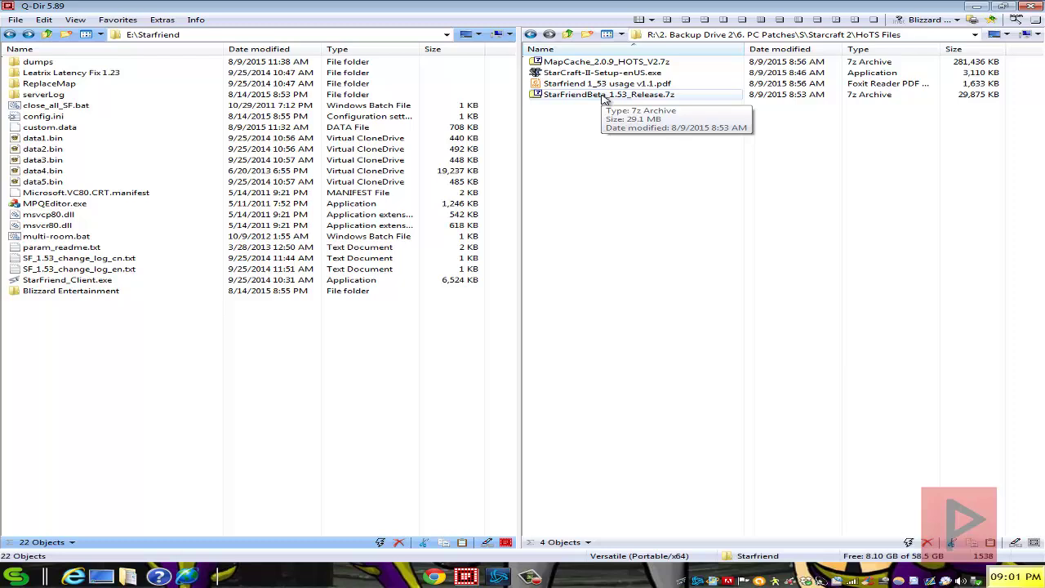
# Step: Browse the StarFriendBeta_1.53_Release folder inside StarFriendBeta_1.53_Release.7z, then close 7-Zip
pyautogui.doubleClick(604, 95)
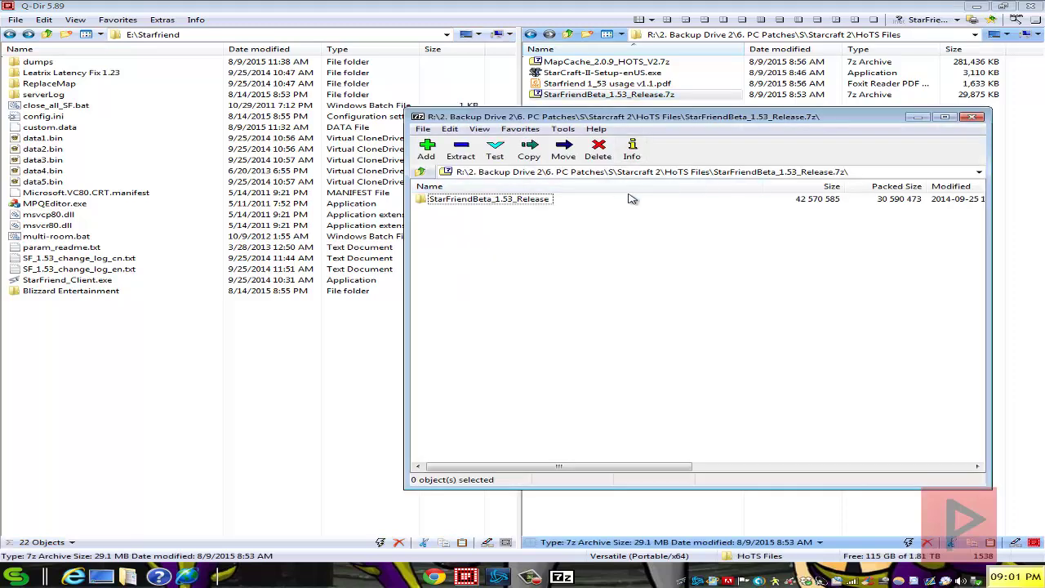
pyautogui.doubleClick(525, 201)
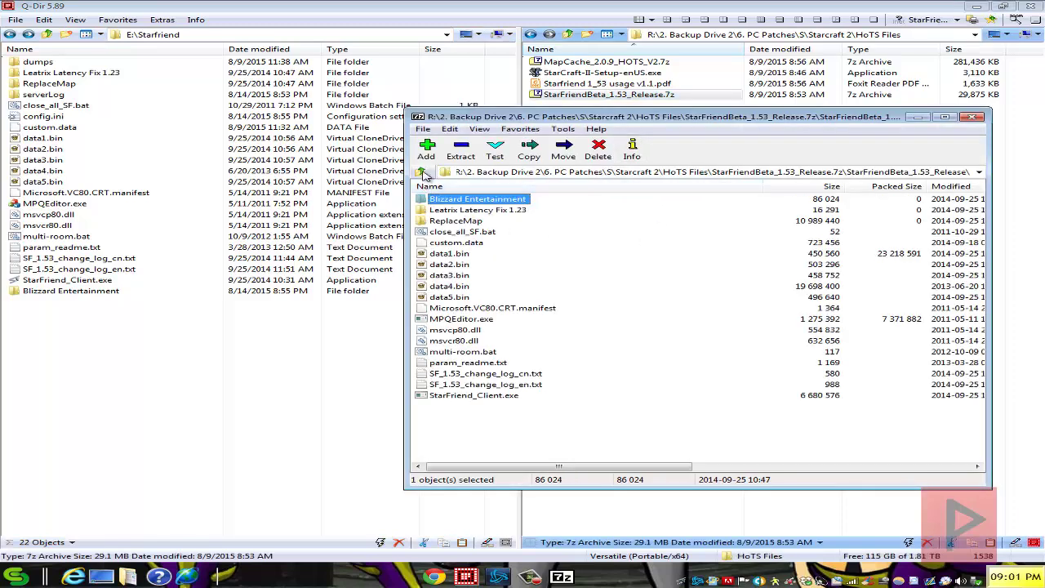
pyautogui.click(421, 172)
pyautogui.click(485, 217)
pyautogui.click(492, 203)
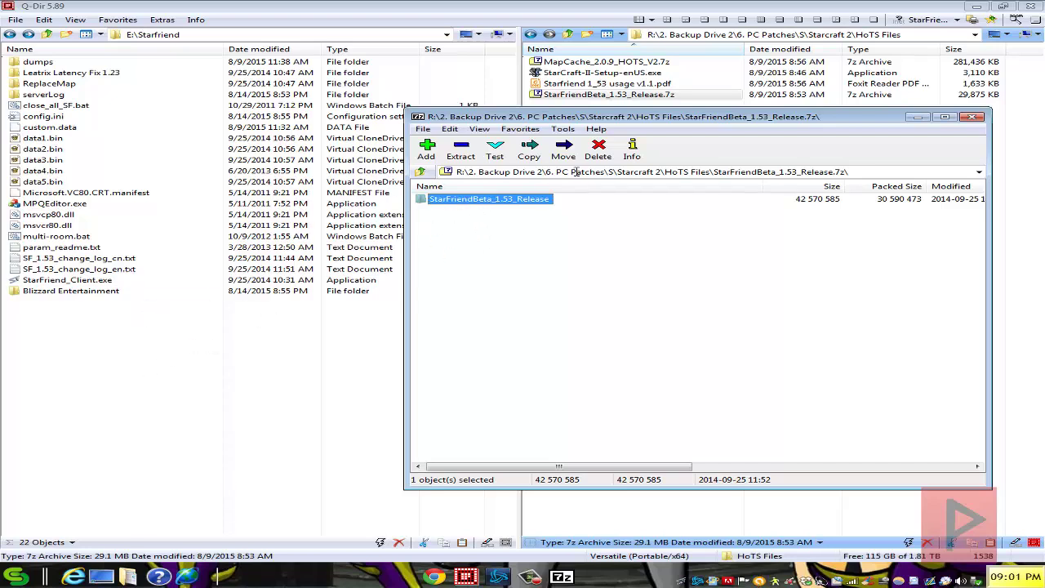
pyautogui.click(972, 116)
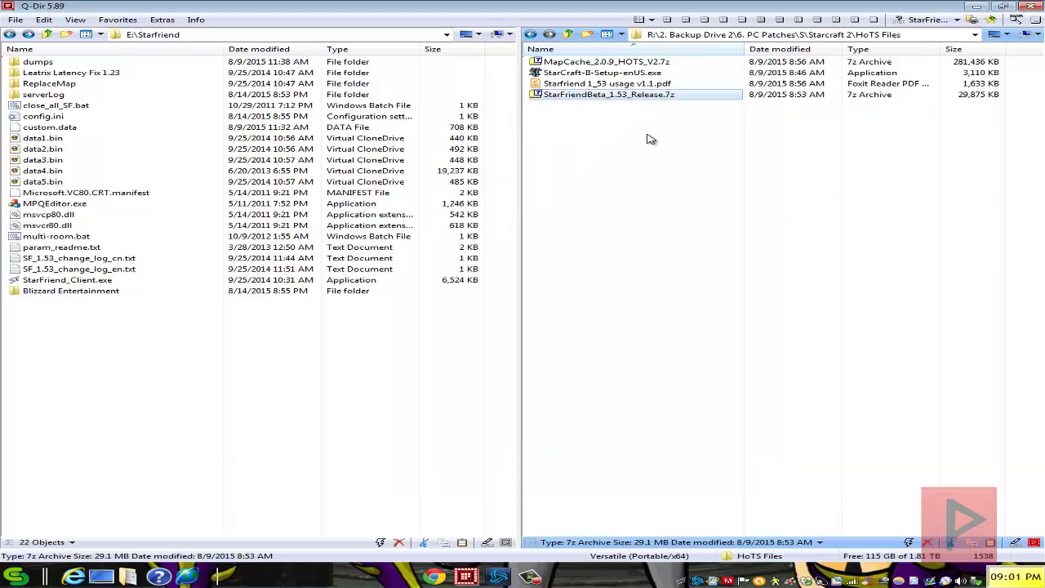
# Step: Check the Blizzard Entertainment folder in MapCache_2.0.9_HOTS_V2.7z, then close 7-Zip
pyautogui.doubleClick(635, 63)
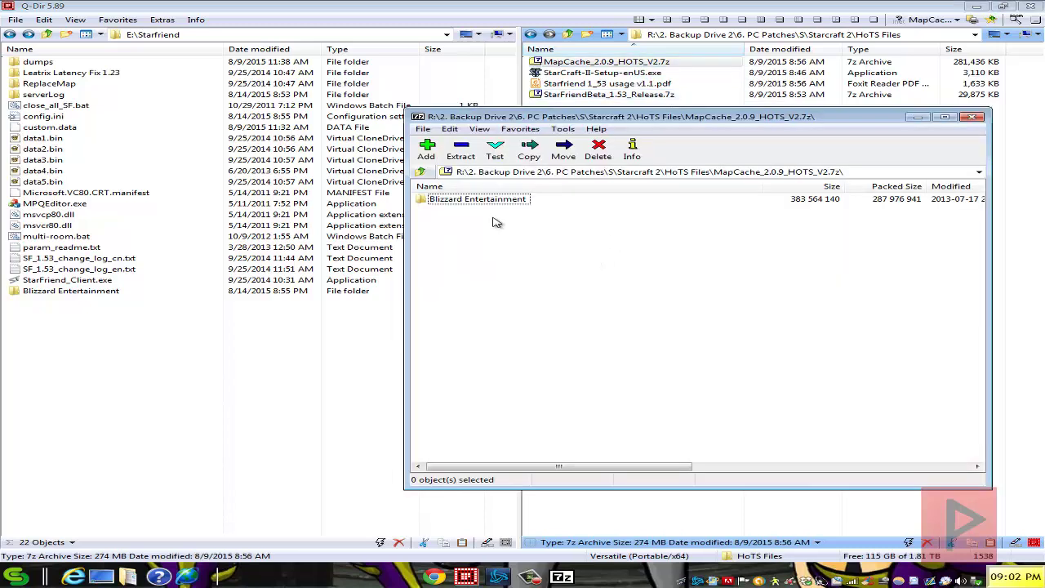
pyautogui.click(486, 201)
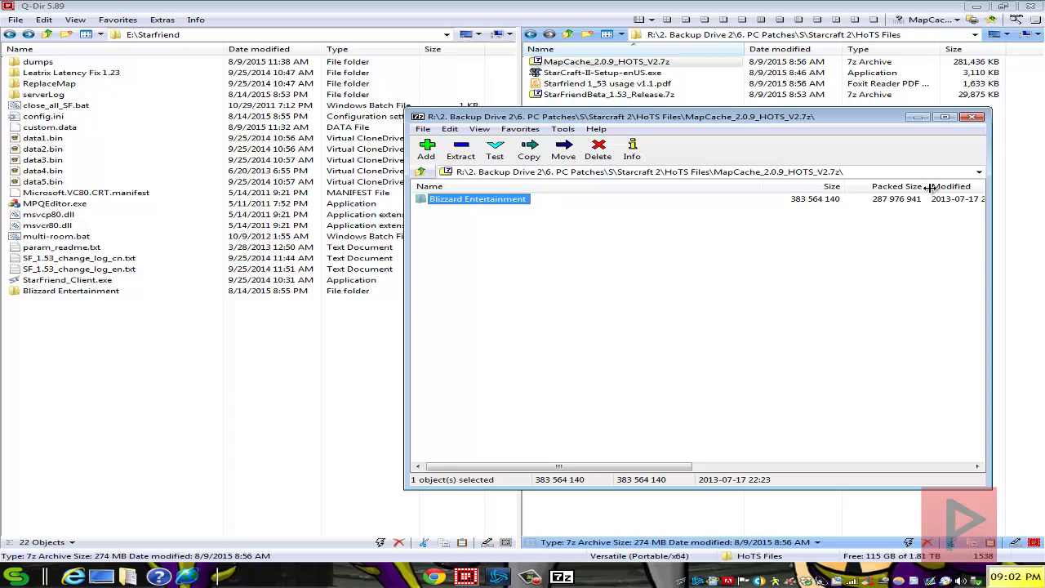
pyautogui.click(972, 117)
# Step: Run Install.vbs from Leatrix Latency Fix 1.23, dismiss the already-installed warning, and return to E:\Starfriend
pyautogui.click(112, 350)
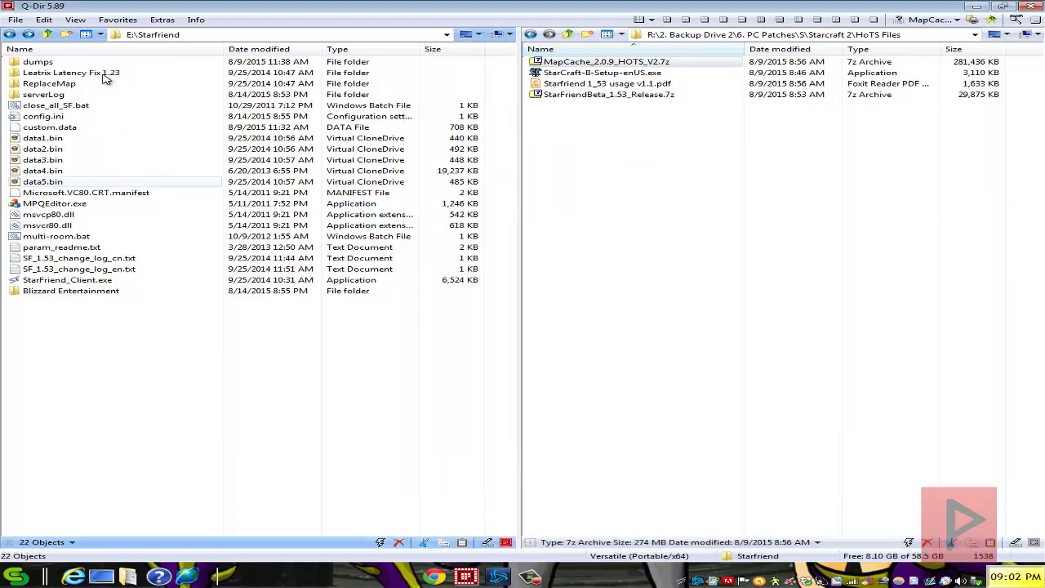
pyautogui.doubleClick(59, 294)
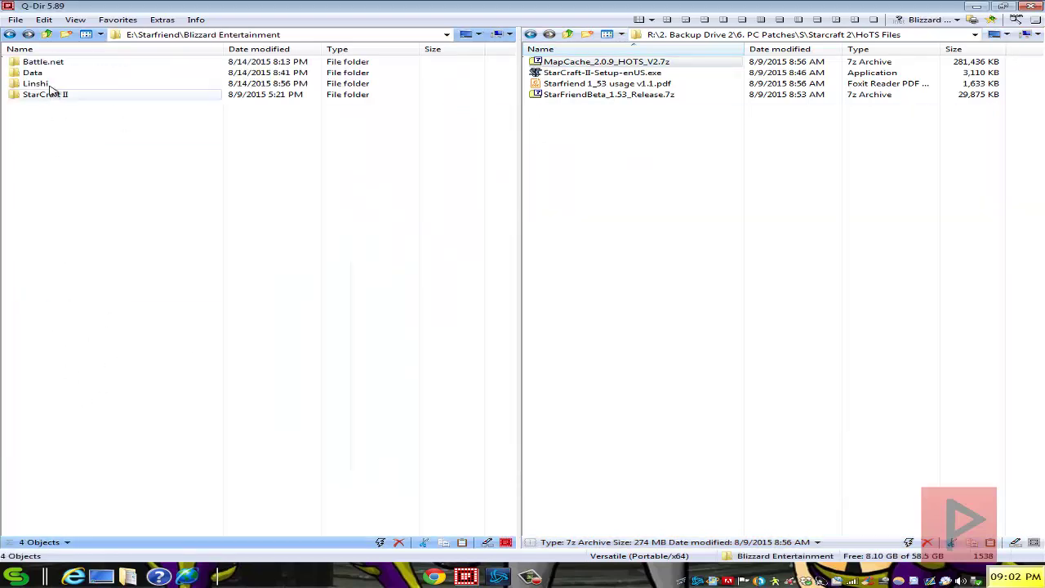
pyautogui.click(47, 34)
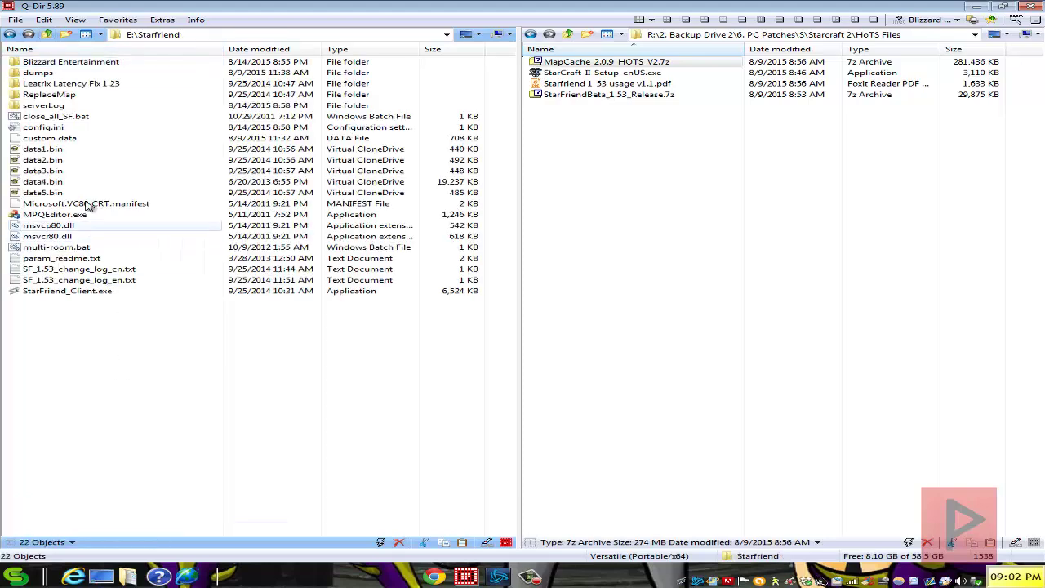
pyautogui.click(98, 90)
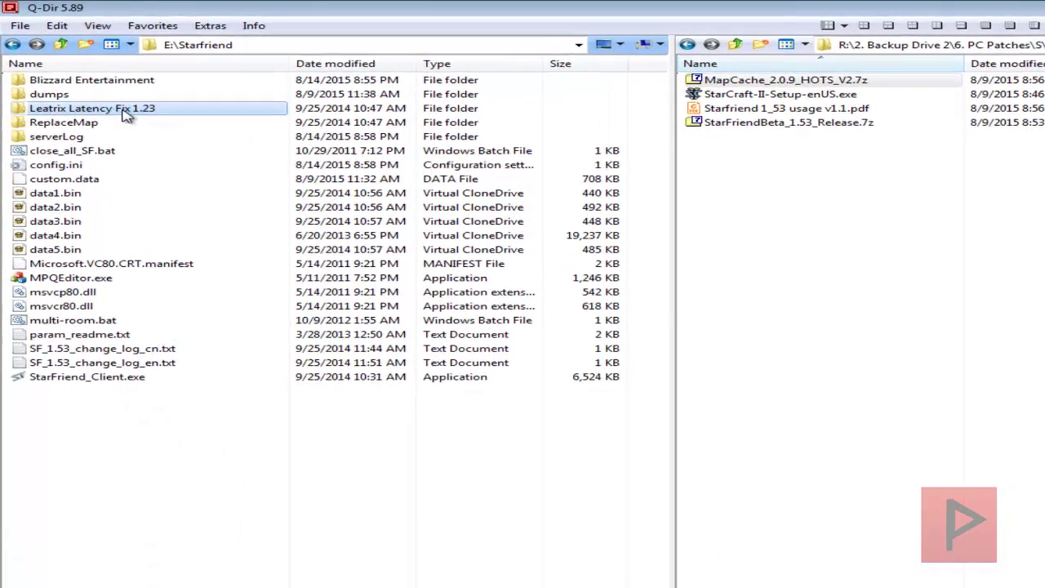
pyautogui.doubleClick(126, 115)
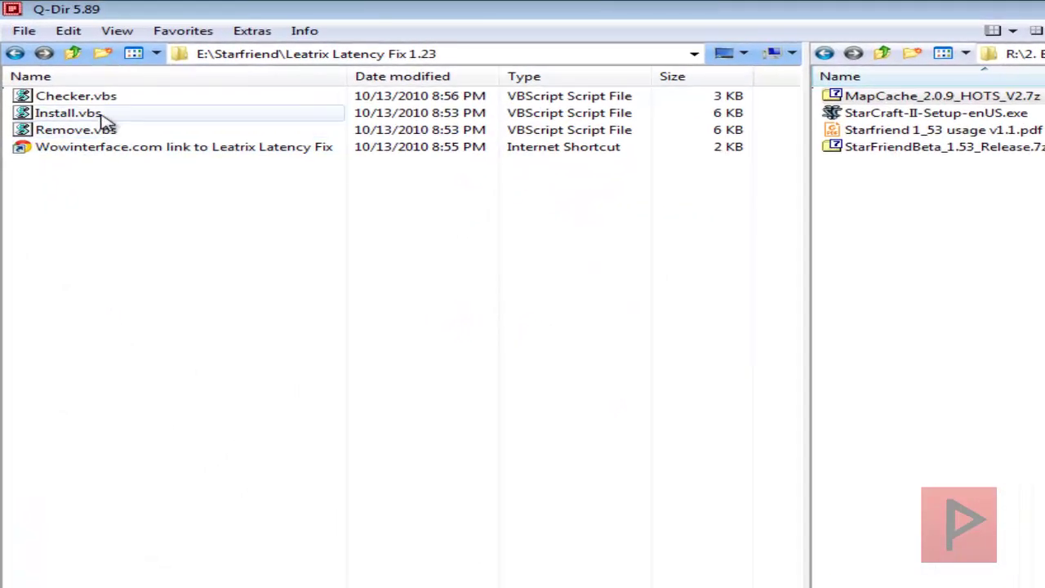
pyautogui.click(86, 97)
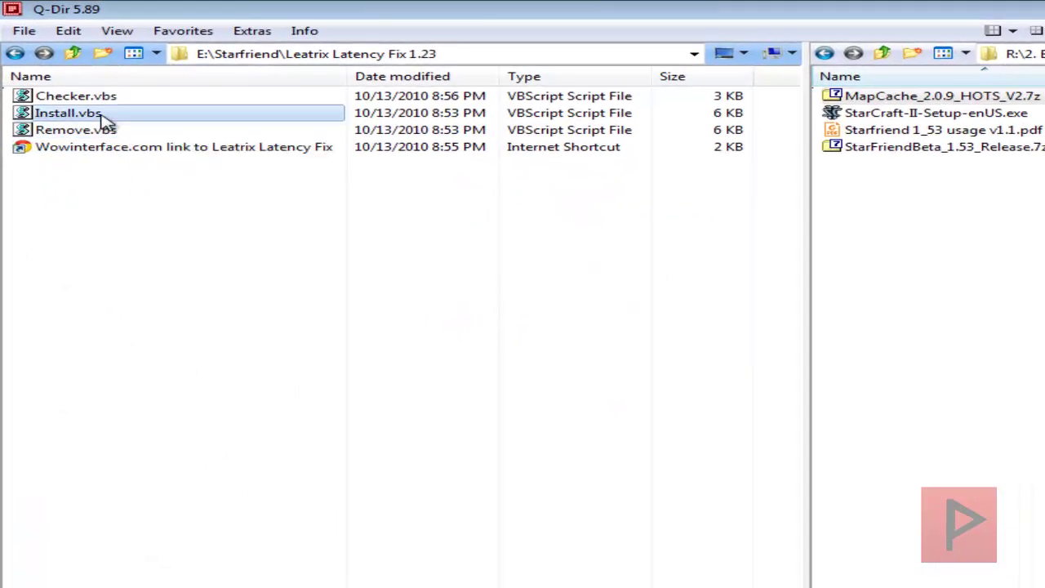
pyautogui.doubleClick(69, 114)
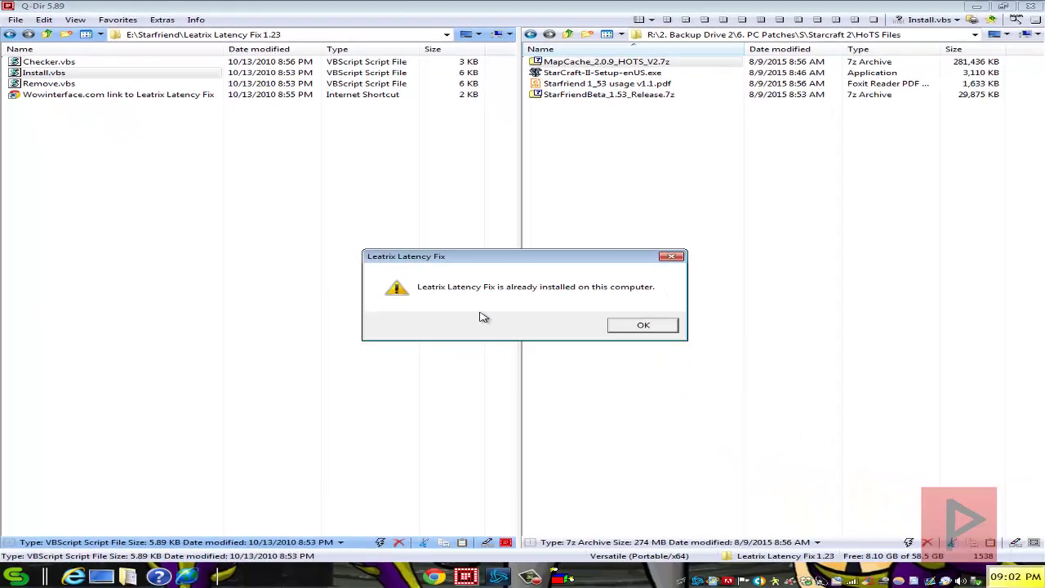
pyautogui.click(642, 326)
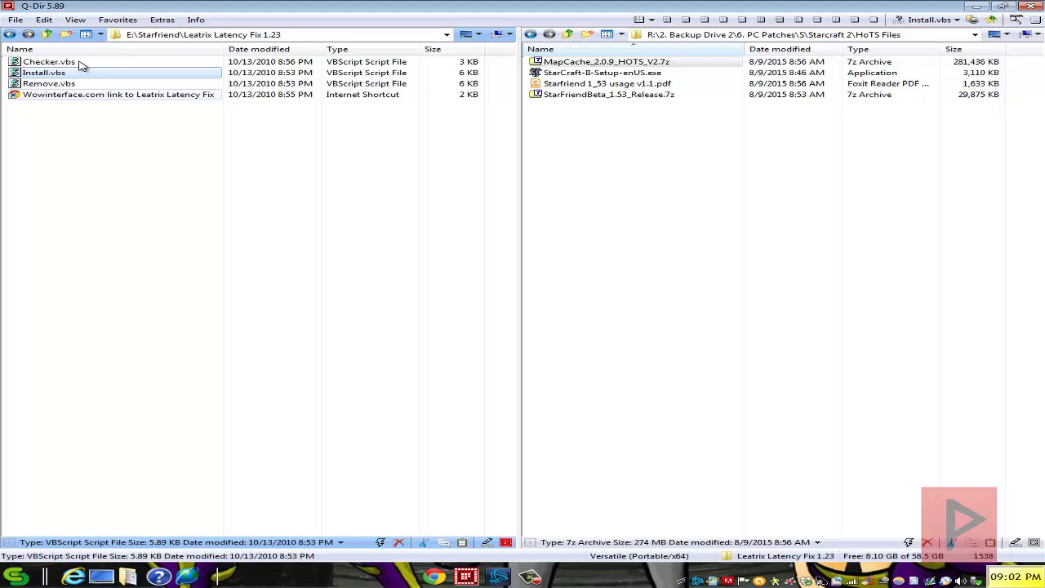
pyautogui.click(46, 35)
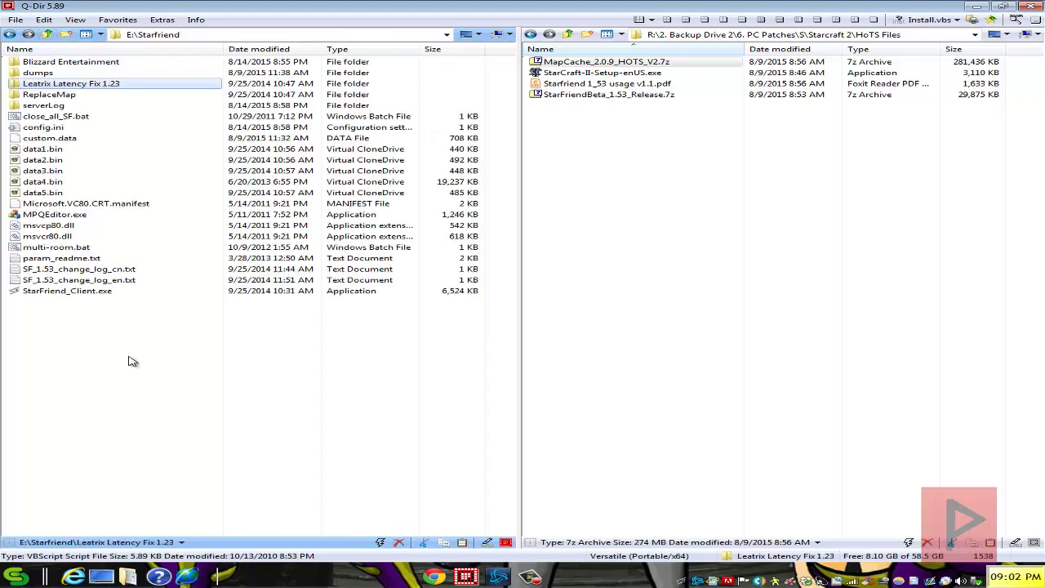
# Step: Launch StarFriend_Client.exe, load the 47.88.13.214 port 2146 room with one player waiting, and start the game
pyautogui.doubleClick(94, 294)
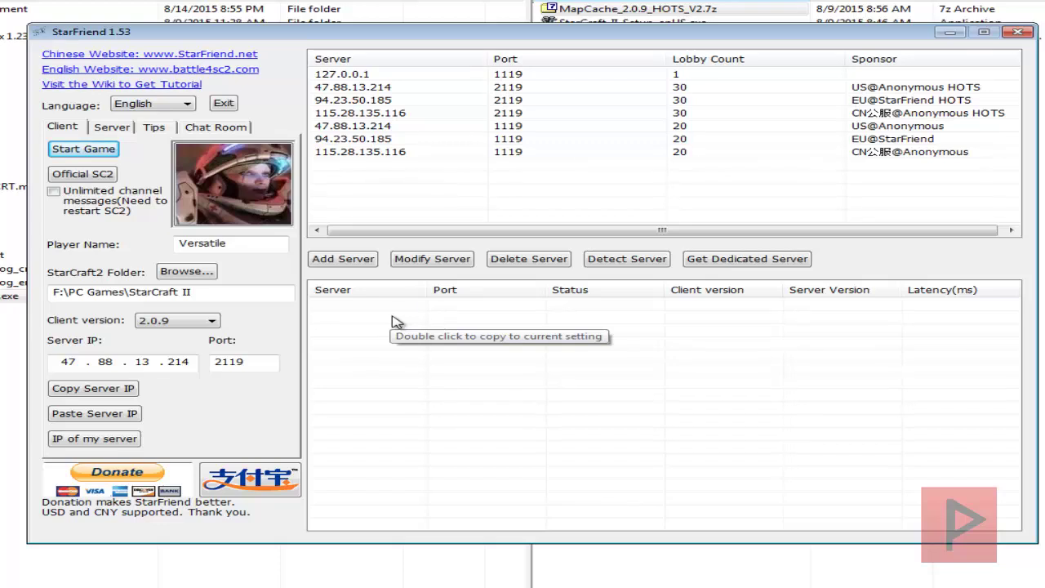
pyautogui.doubleClick(385, 88)
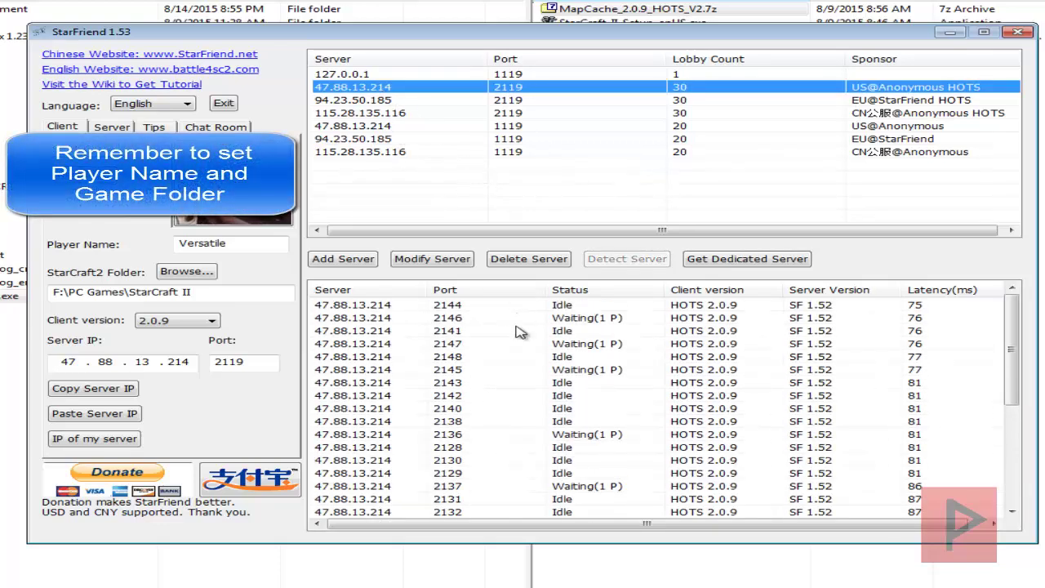
pyautogui.click(394, 443)
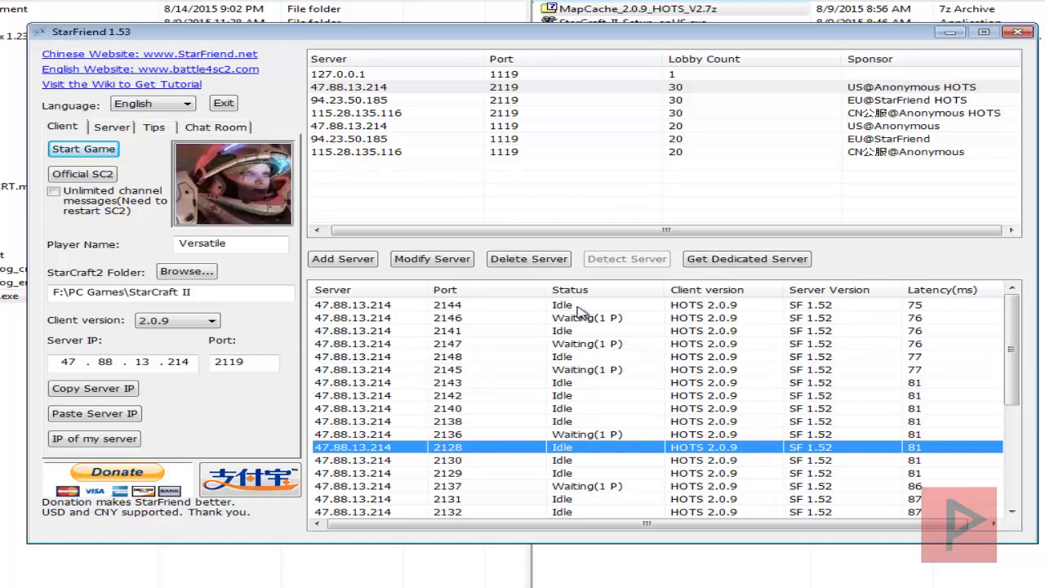
pyautogui.click(446, 305)
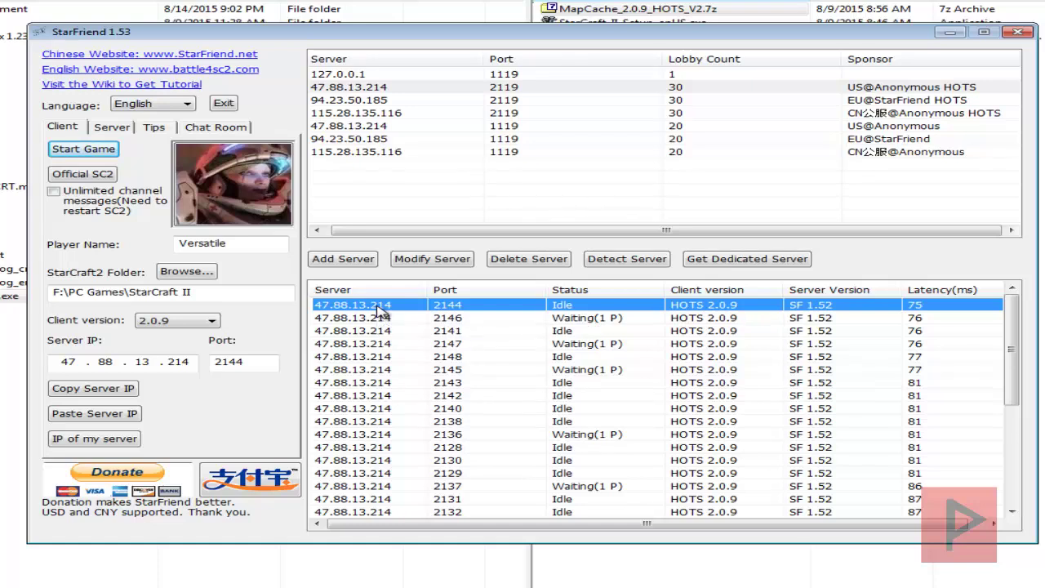
pyautogui.click(604, 320)
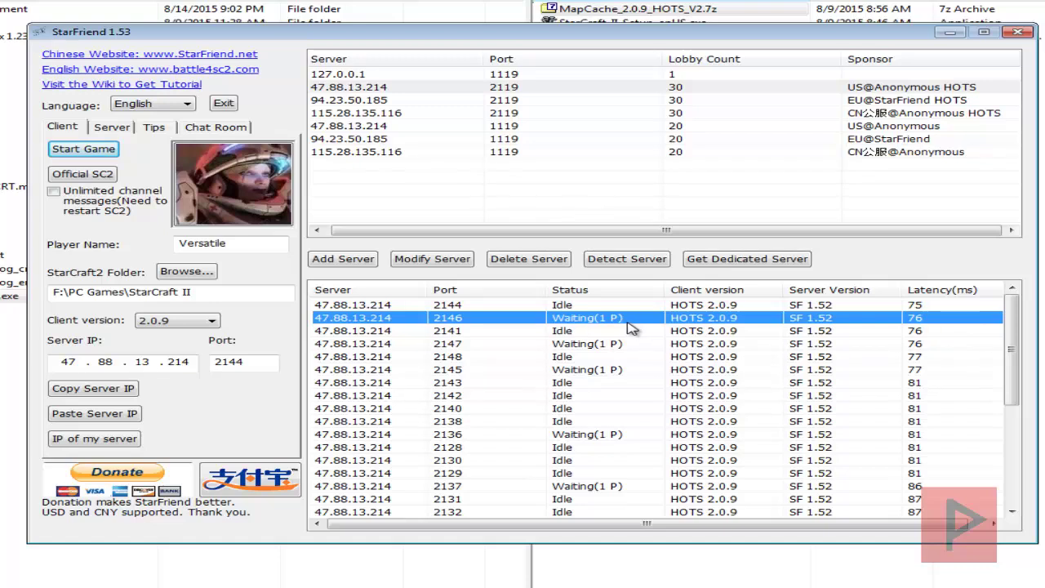
pyautogui.click(91, 413)
pyautogui.click(98, 150)
# Step: Start a local StarFriend server on port 1120 with 300 ms maximum latency
pyautogui.click(118, 131)
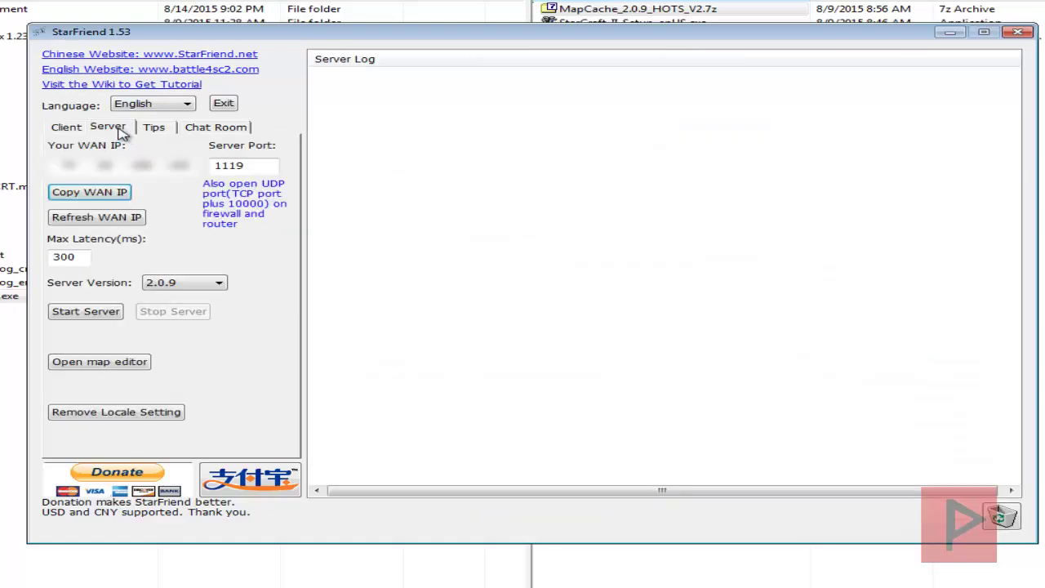
pyautogui.click(104, 313)
pyautogui.click(562, 321)
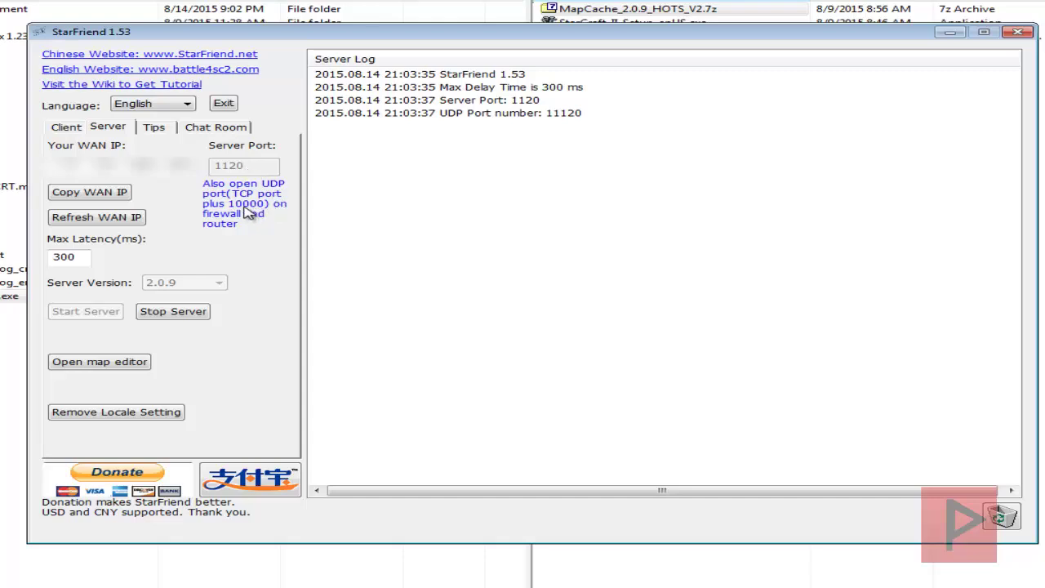
# Step: Fill the client with the local server address 127.0.0.1:1120, then stop the local server
pyautogui.click(72, 127)
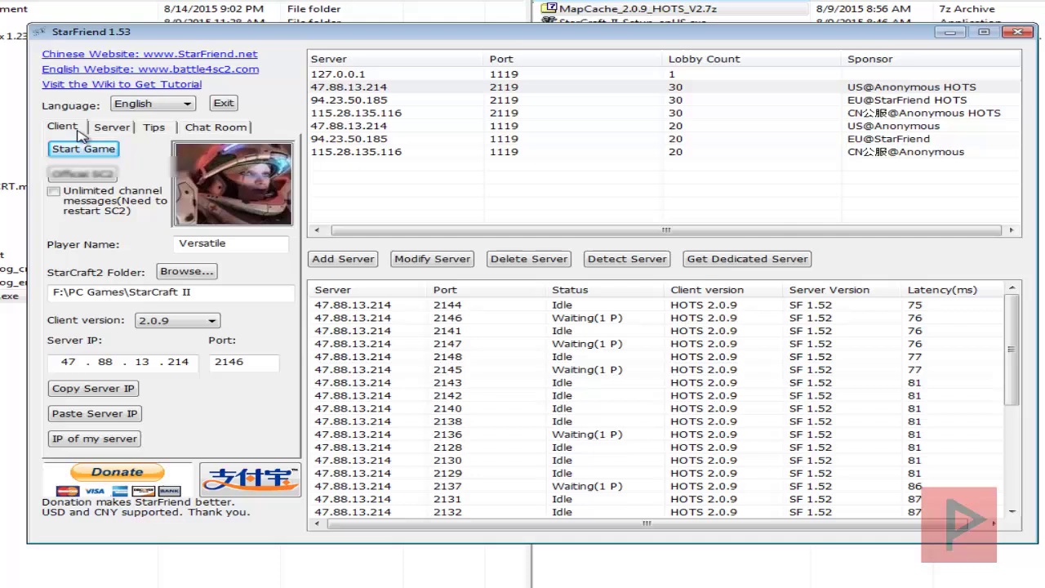
pyautogui.click(133, 440)
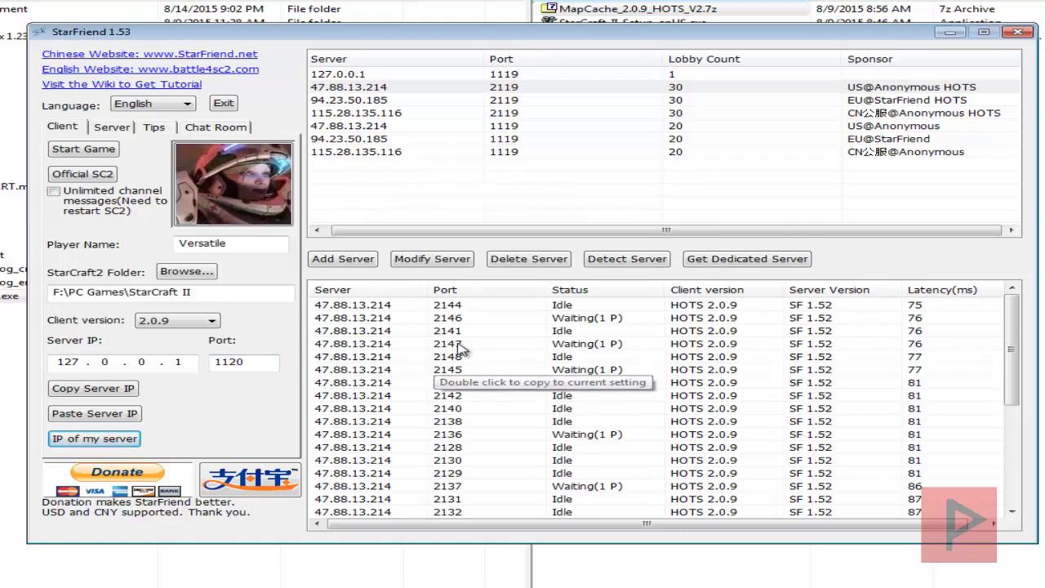
pyautogui.click(121, 129)
pyautogui.click(196, 314)
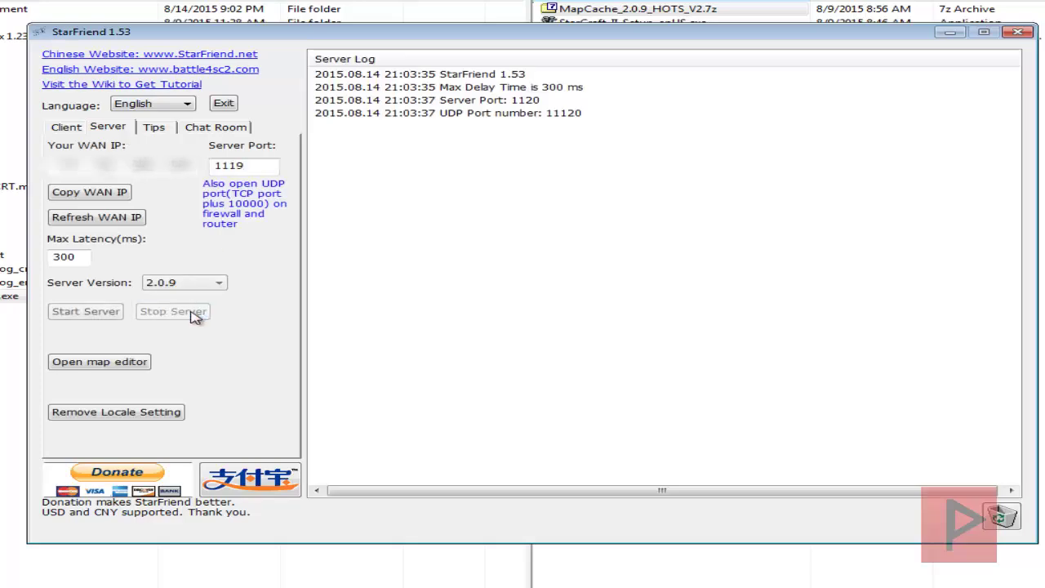
pyautogui.click(71, 128)
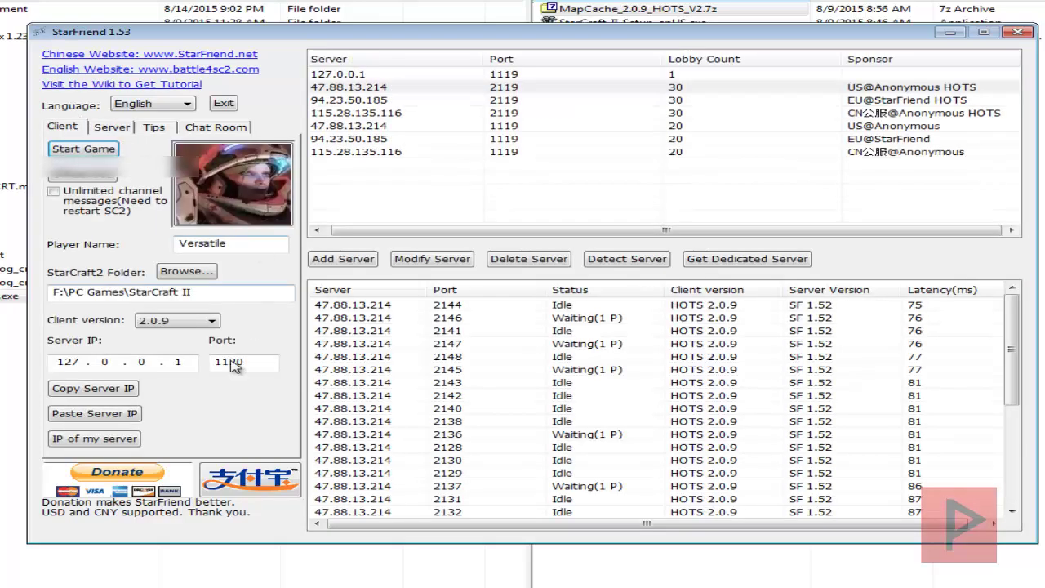
# Step: Select server 47.88.13.214 on port 2144 in the client's server list
pyautogui.click(492, 306)
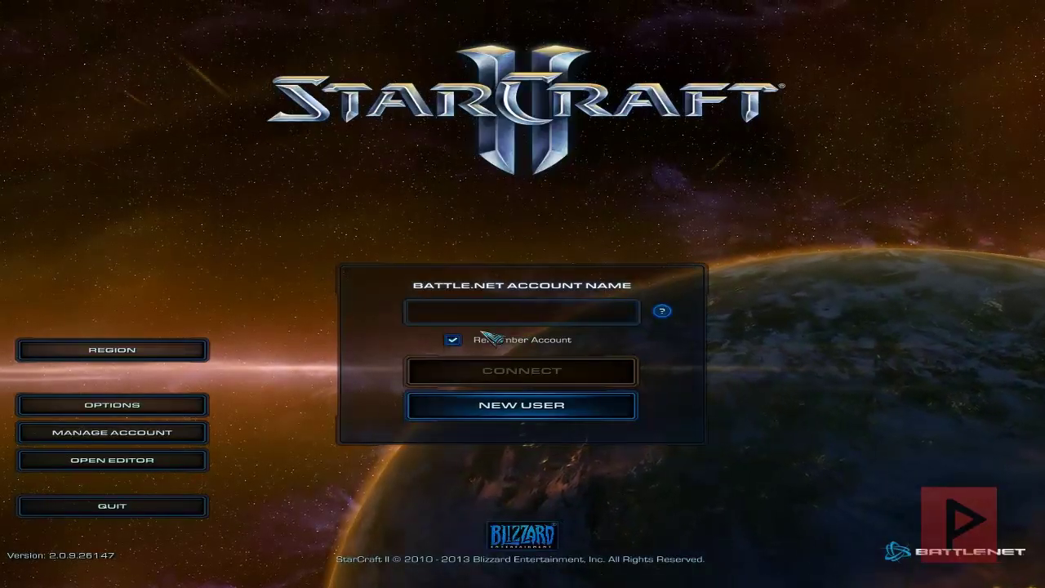
# Step: Sign in to StarCraft II with the Battle.net account name and password
pyautogui.click(468, 306)
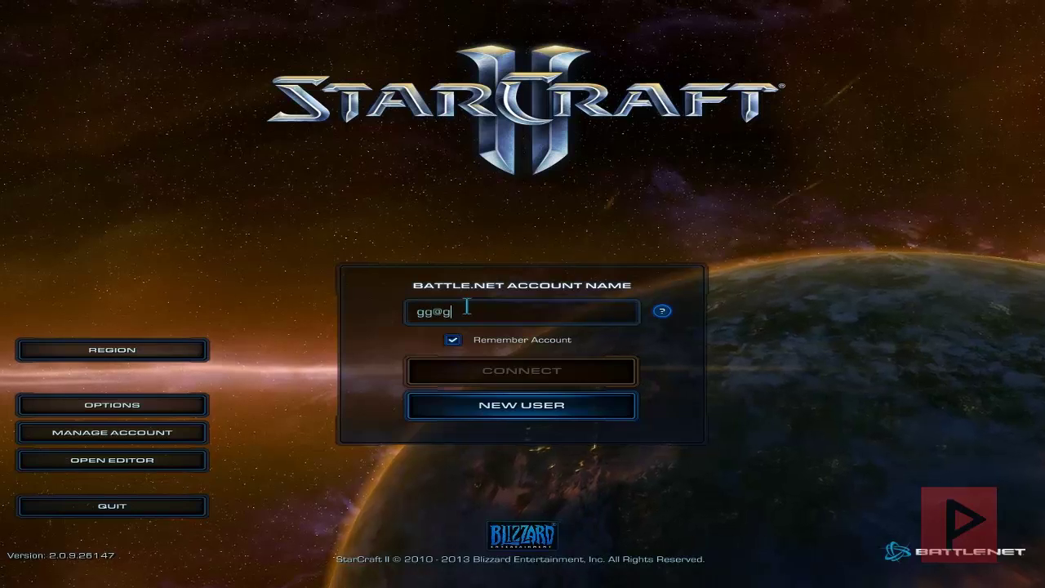
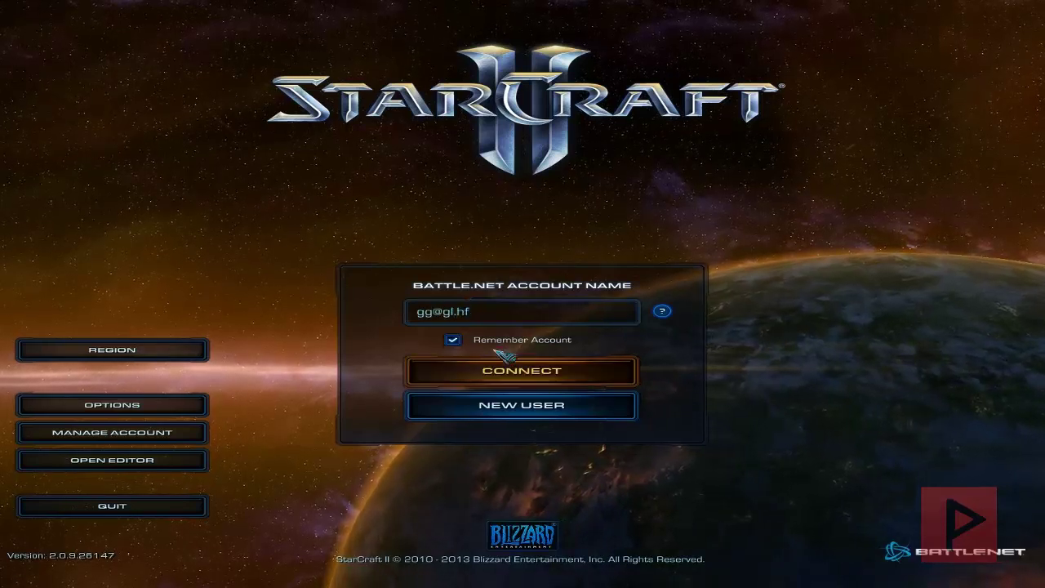
pyautogui.click(518, 372)
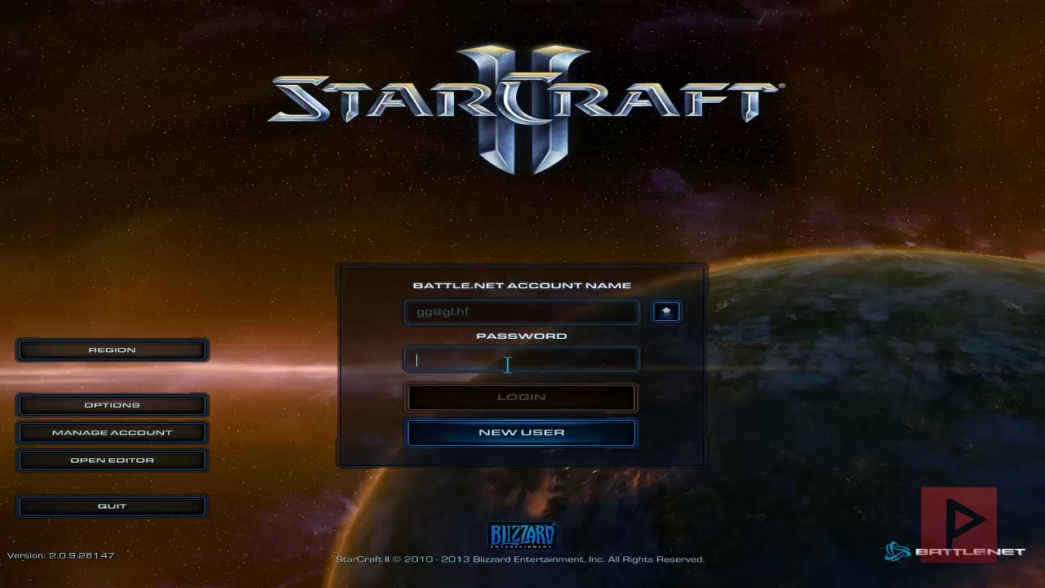
pyautogui.write('**')
pyautogui.click(520, 397)
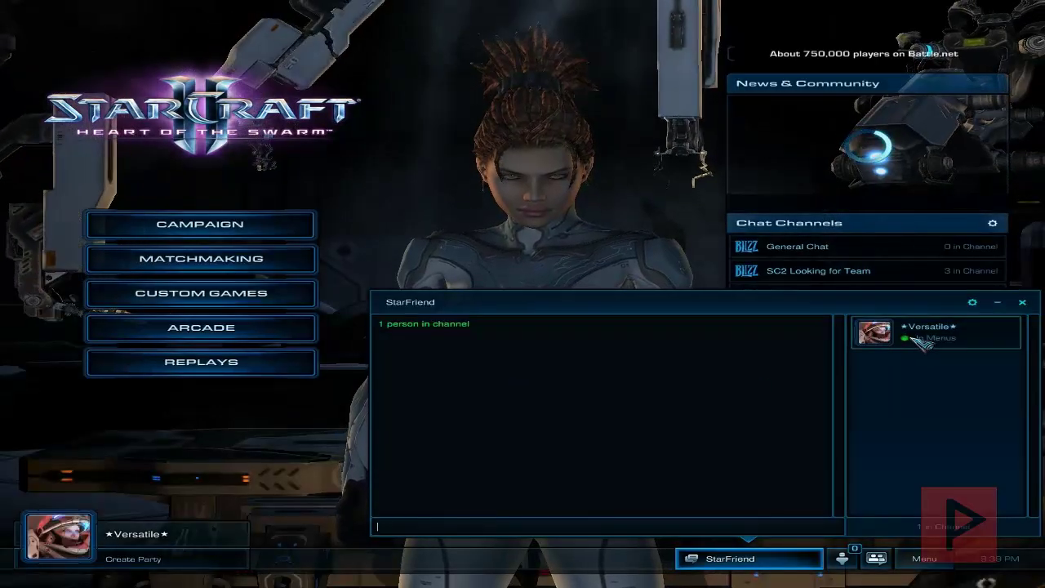
# Step: In Custom Games, close the StarFriend chat, pick Lost Temple, and create a lobby on it
pyautogui.click(201, 293)
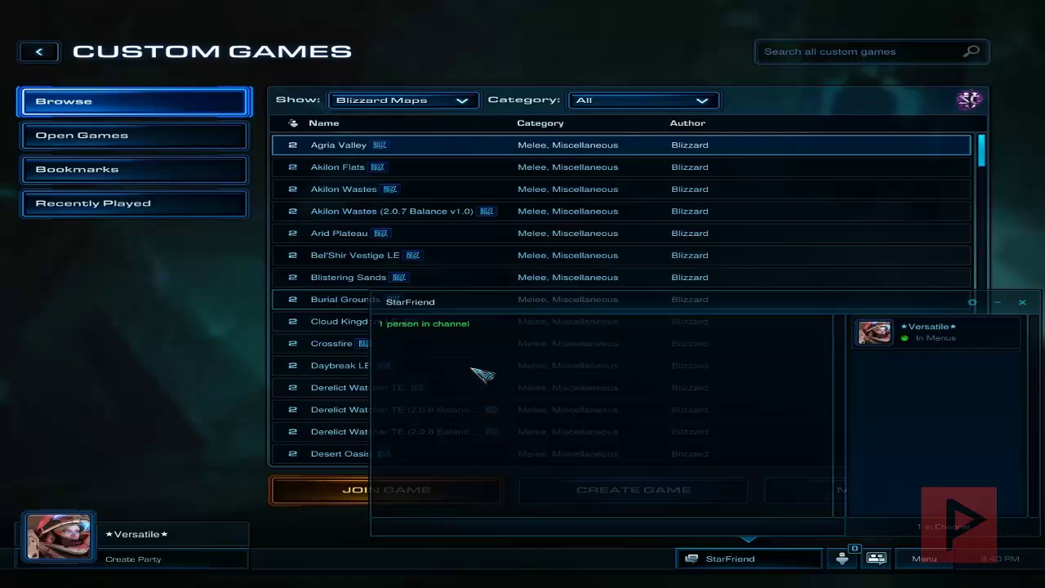
pyautogui.click(338, 366)
pyautogui.scroll(-5, 339, 368)
pyautogui.scroll(-20, 338, 359)
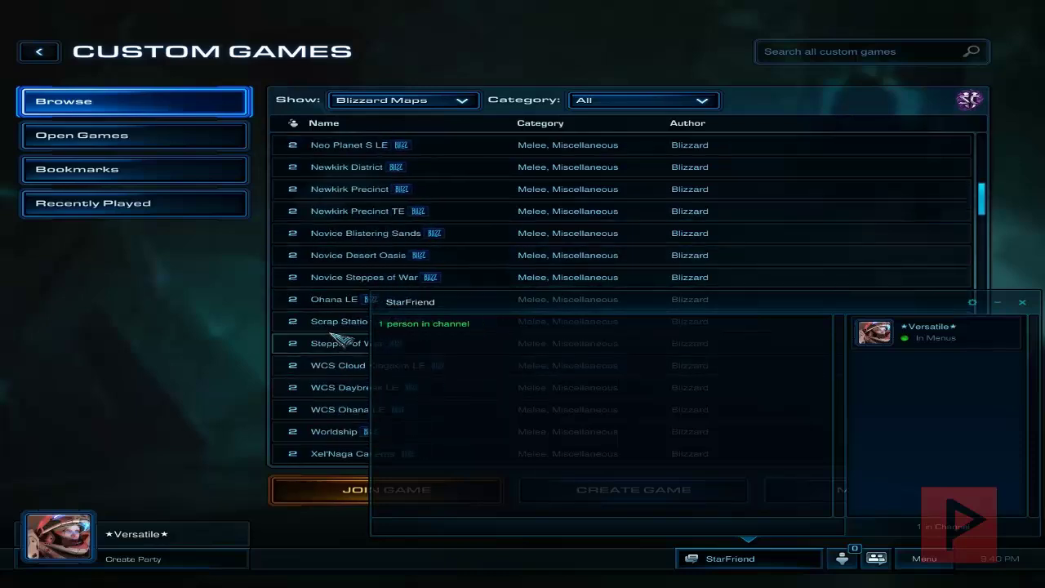
pyautogui.click(998, 302)
pyautogui.scroll(-10, 458, 327)
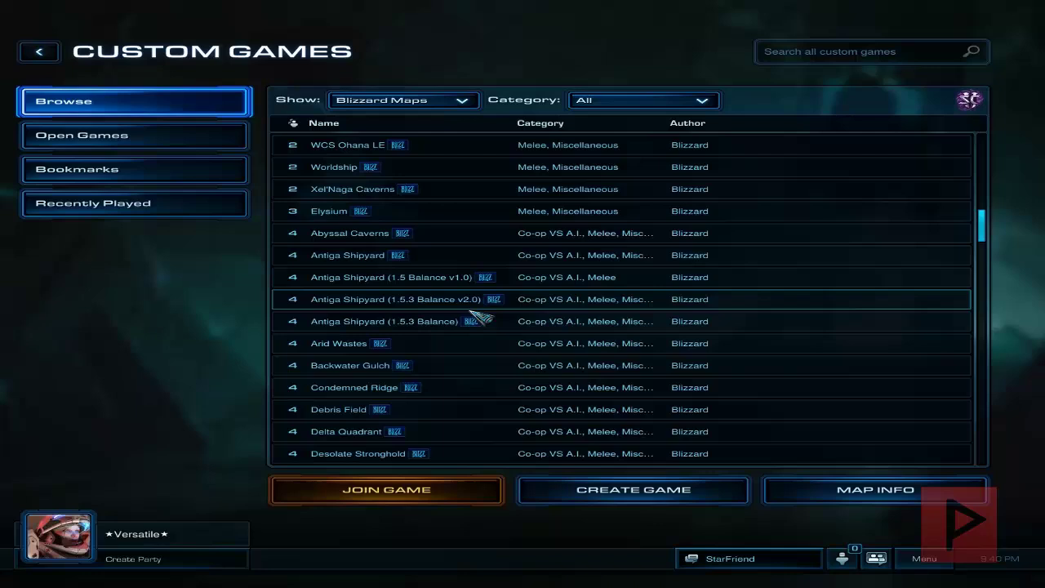
pyautogui.scroll(-9, 420, 351)
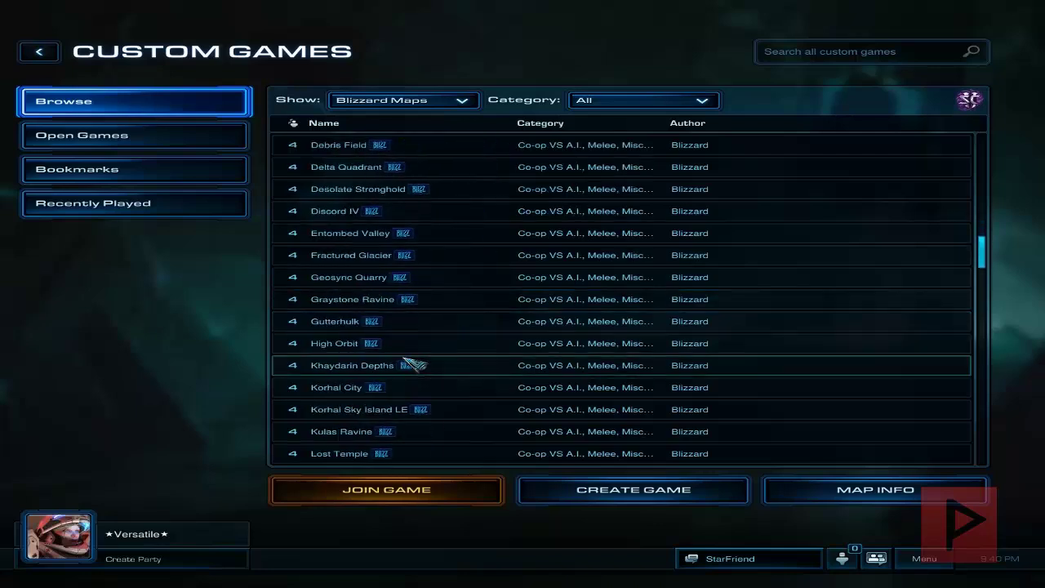
pyautogui.click(373, 431)
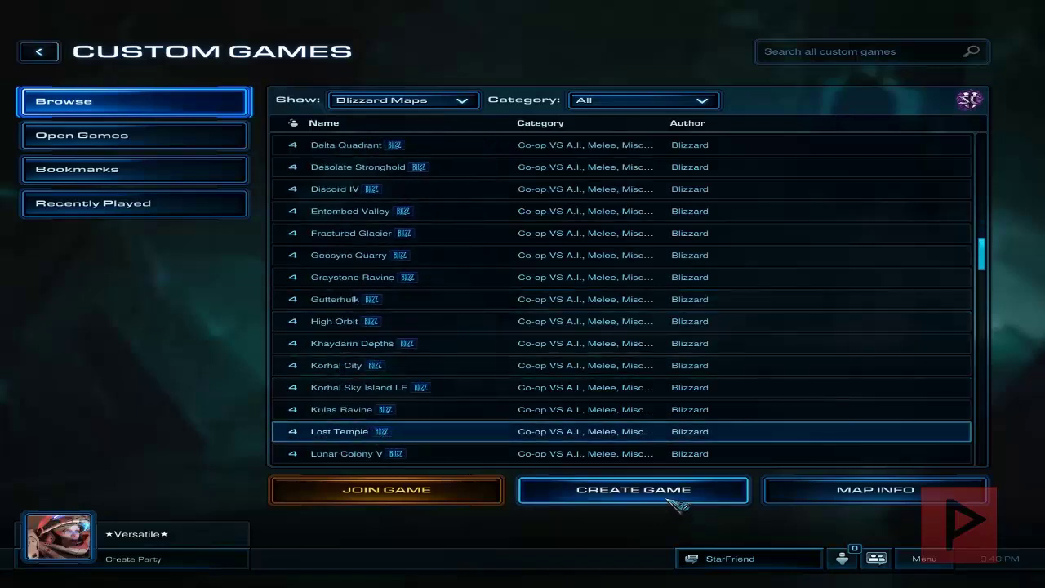
pyautogui.click(670, 494)
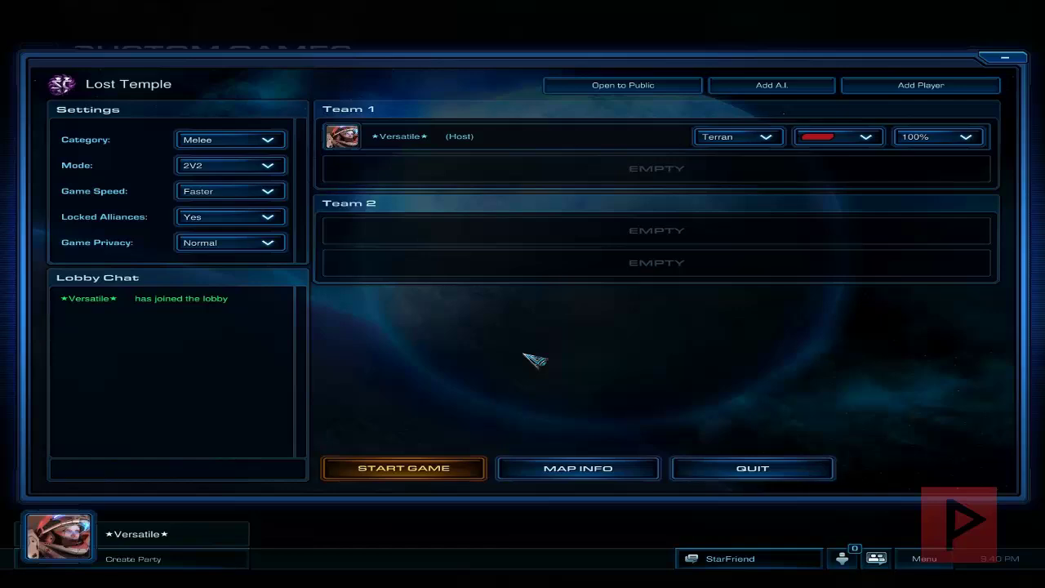
# Step: Invite the second player from the StarFriend channel into the Lost Temple lobby
pyautogui.click(730, 562)
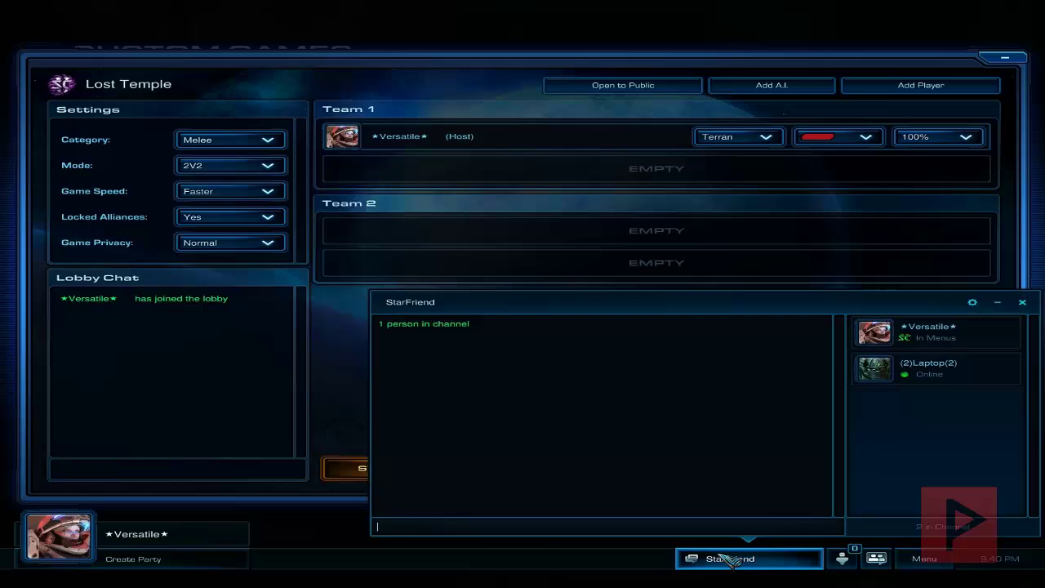
pyautogui.rightClick(944, 384)
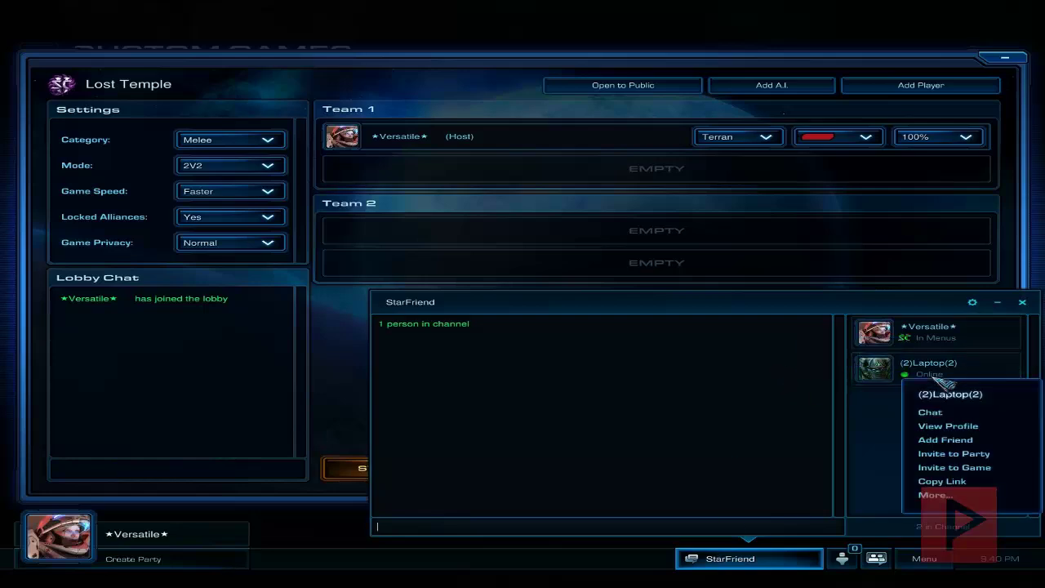
pyautogui.click(954, 468)
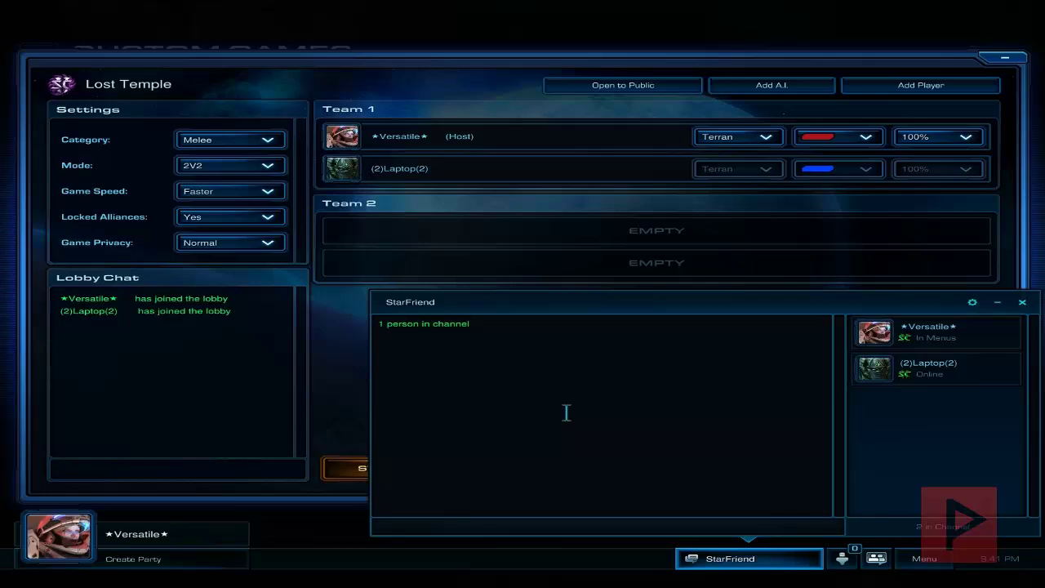
# Step: Choose FFA as the lobby's game mode and launch the Lost Temple match
pyautogui.click(258, 166)
pyautogui.click(200, 210)
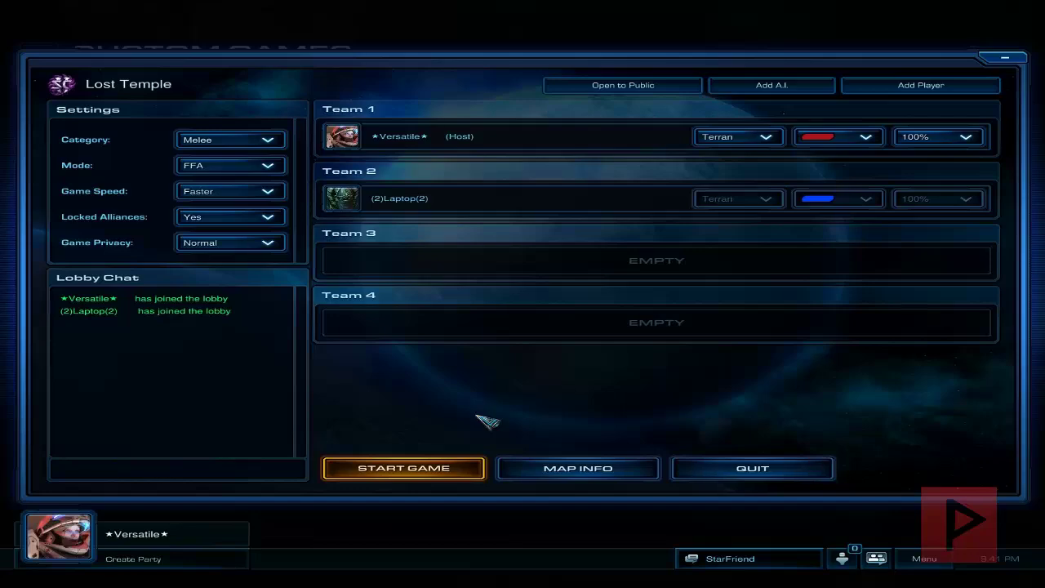
pyautogui.press('Return')
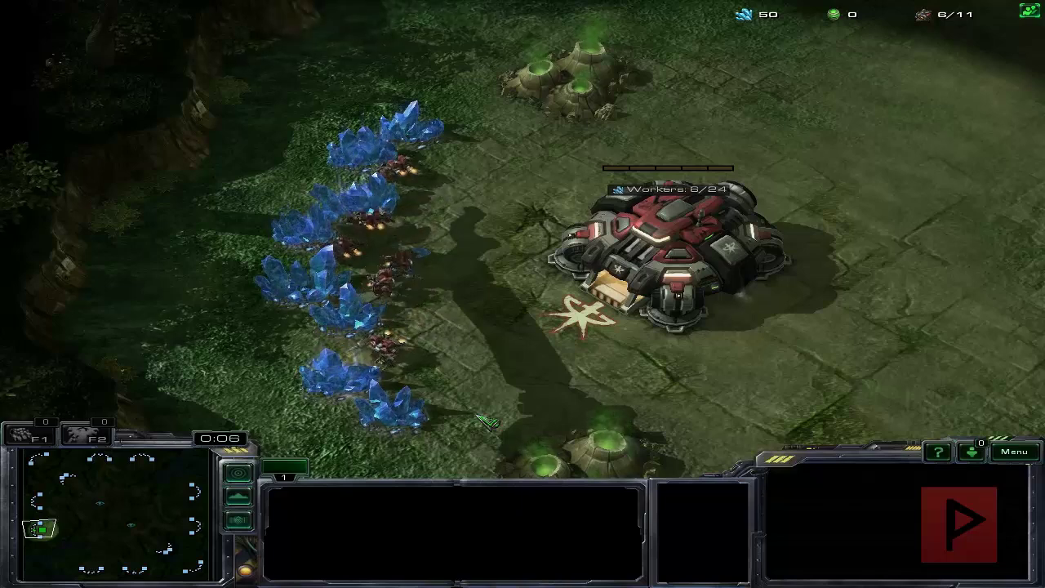
# Step: Send the chat message 'hehehehehehehhe' to all players
pyautogui.press('Return')
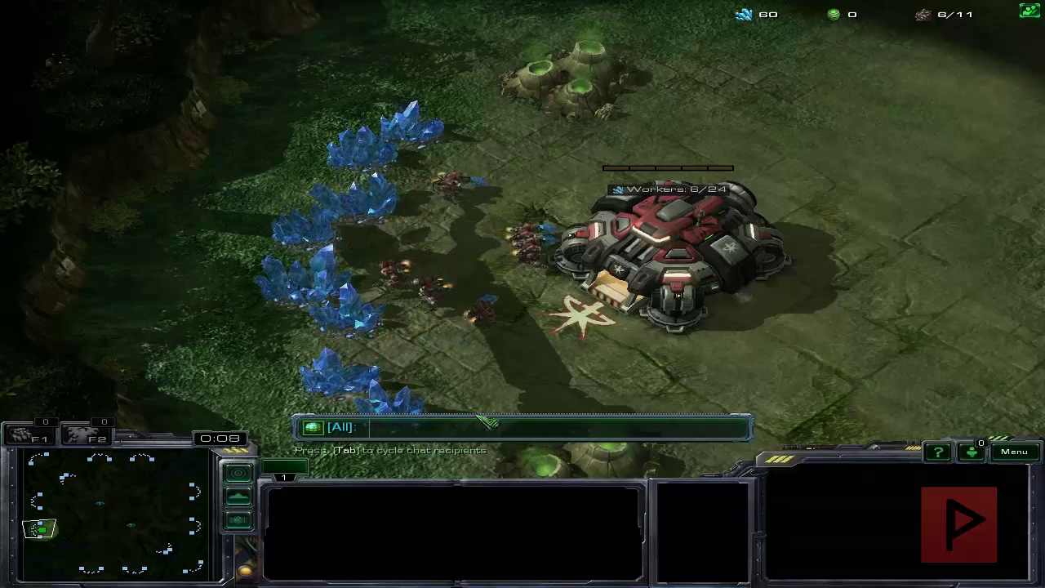
pyautogui.write('hehehehehehehh')
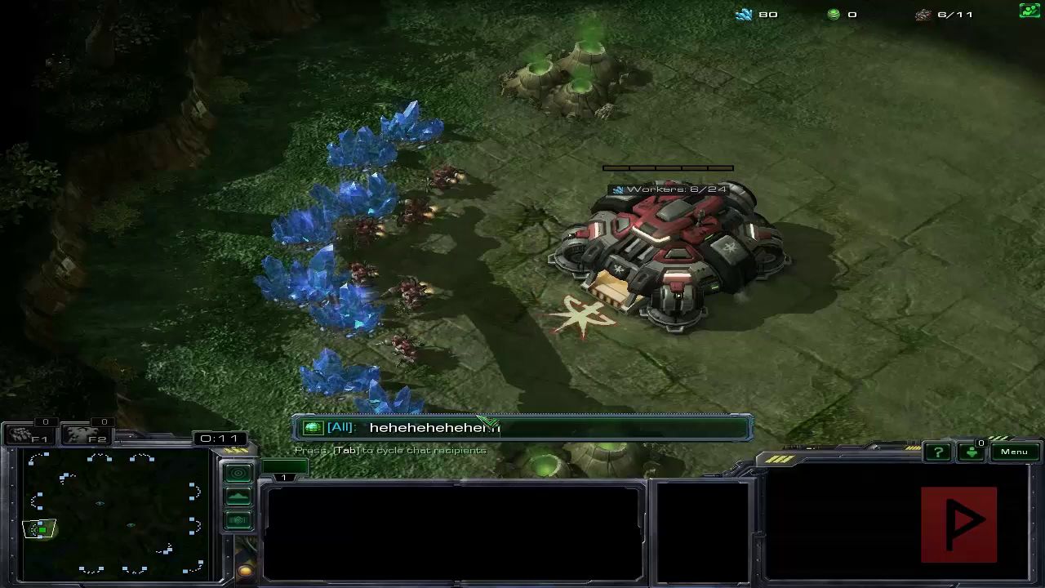
pyautogui.write('e')
pyautogui.press('Return')
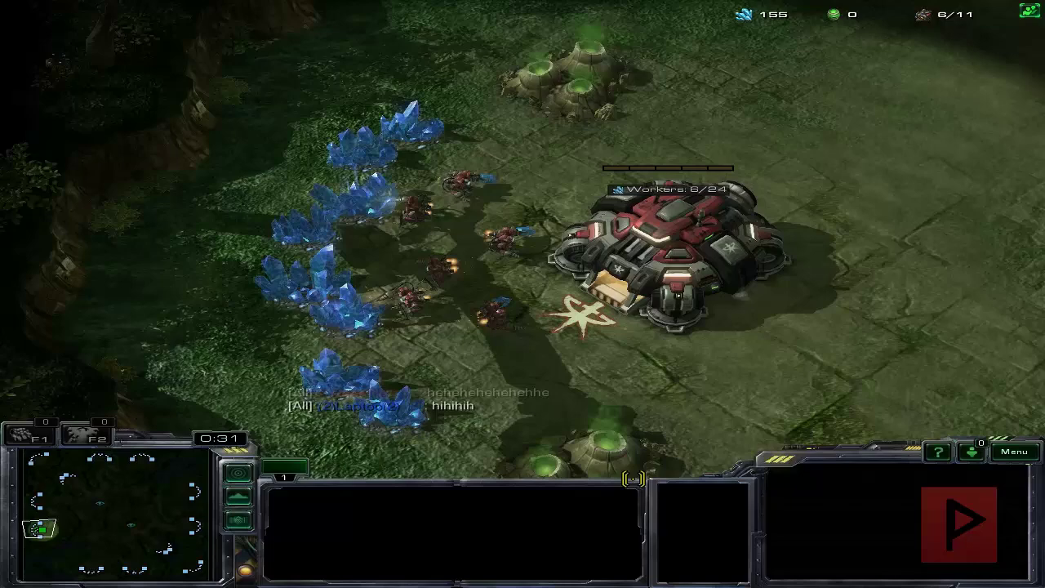
# Step: Order an SCV to mine a mineral field and bring up its basic build options
pyautogui.click(418, 216)
pyautogui.rightClick(357, 203)
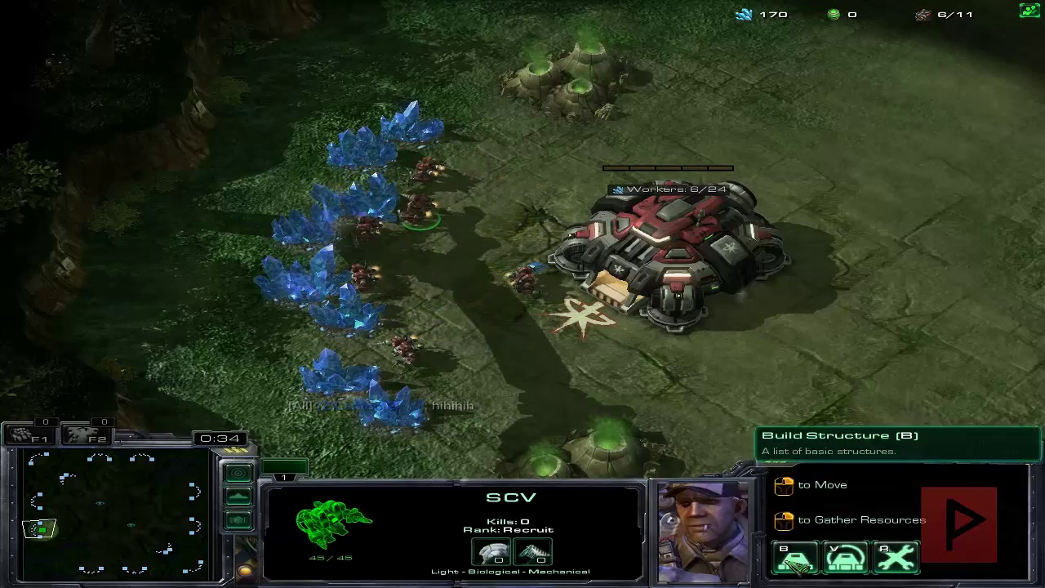
pyautogui.click(796, 557)
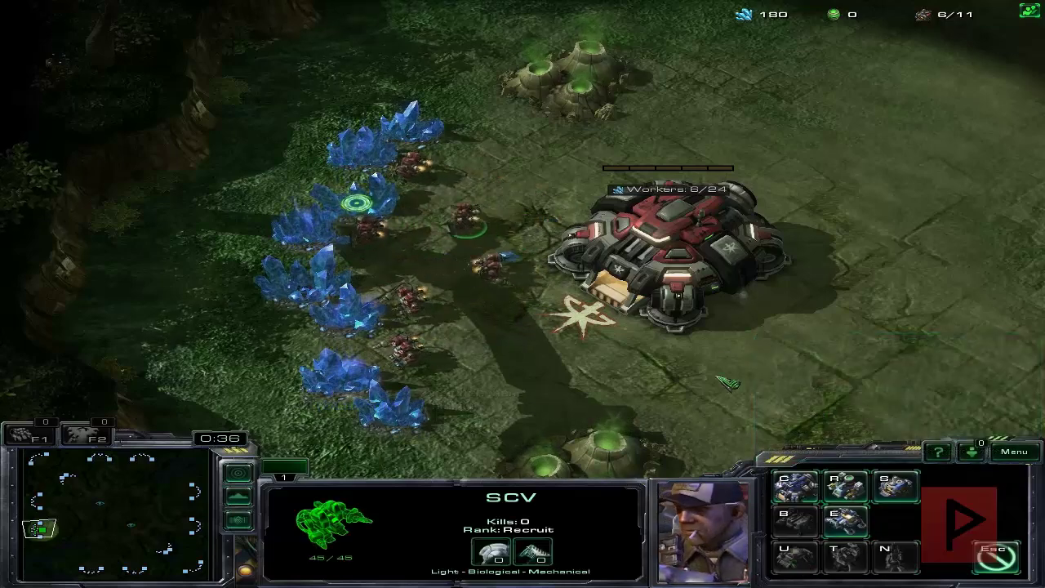
pyautogui.press('Right')
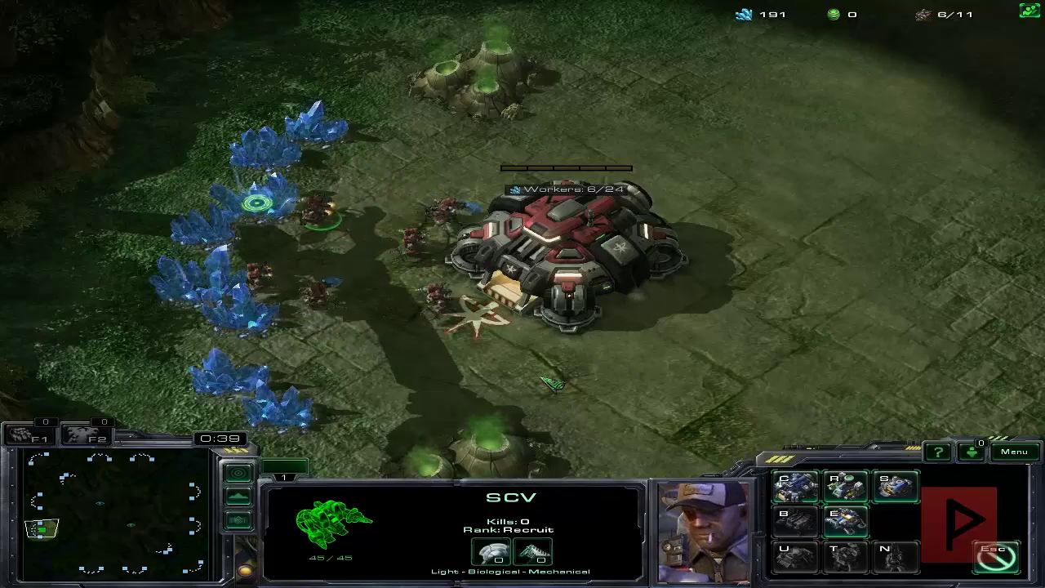